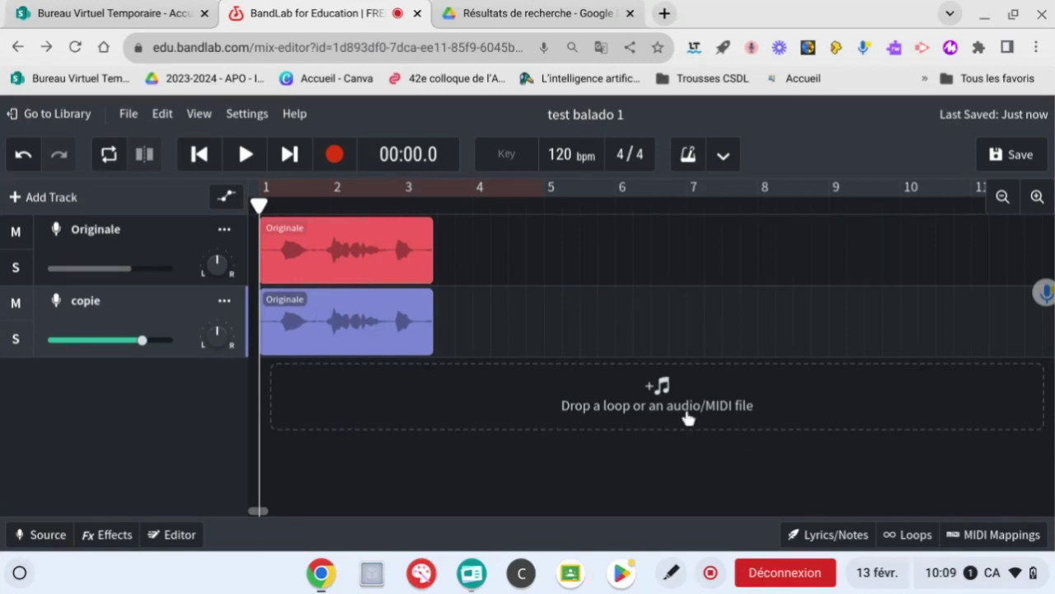
Import chillin39-20915.mp3 from the Projet podcast folder as a new audio track.
click(661, 387)
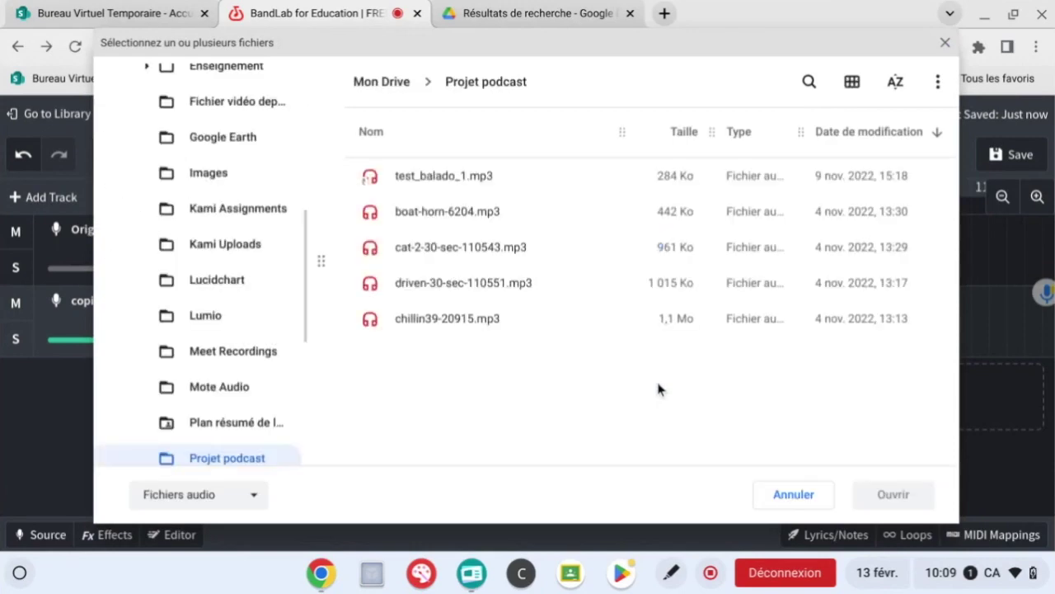
scroll(225, 244, down, 2)
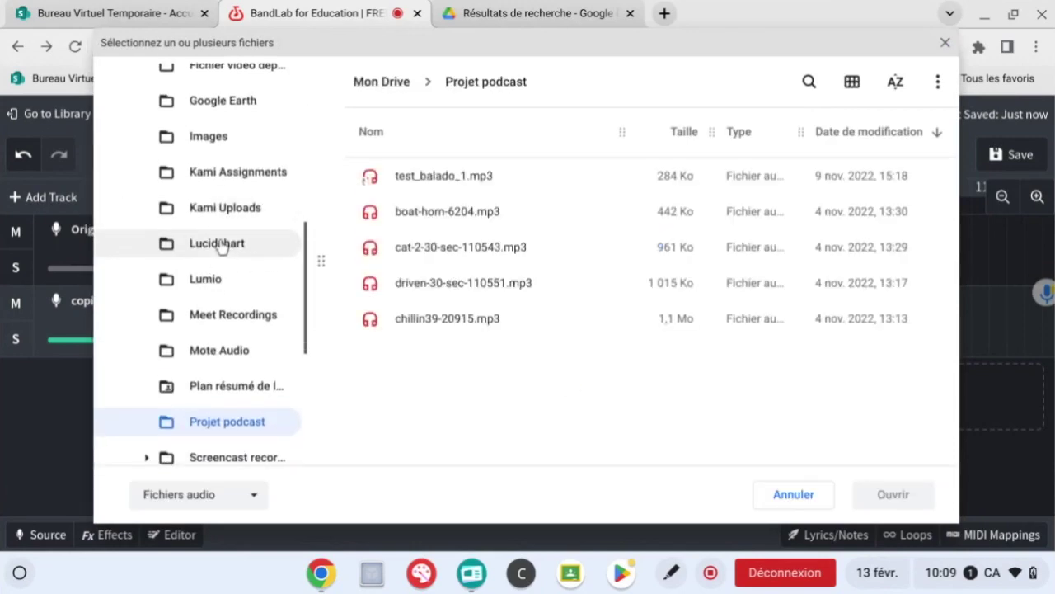
scroll(222, 248, down, 1)
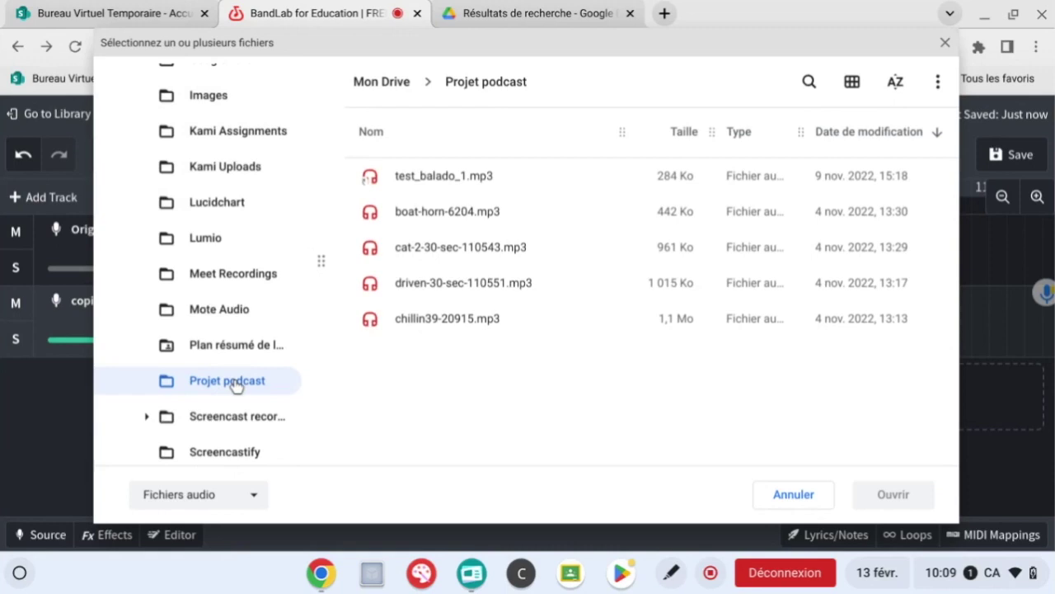
click(439, 324)
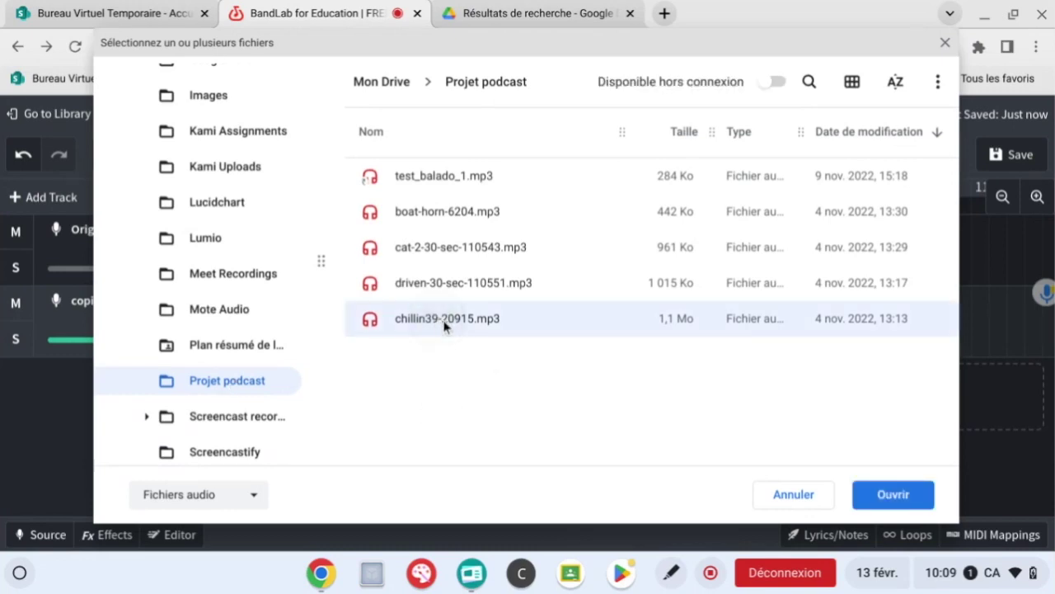
click(895, 496)
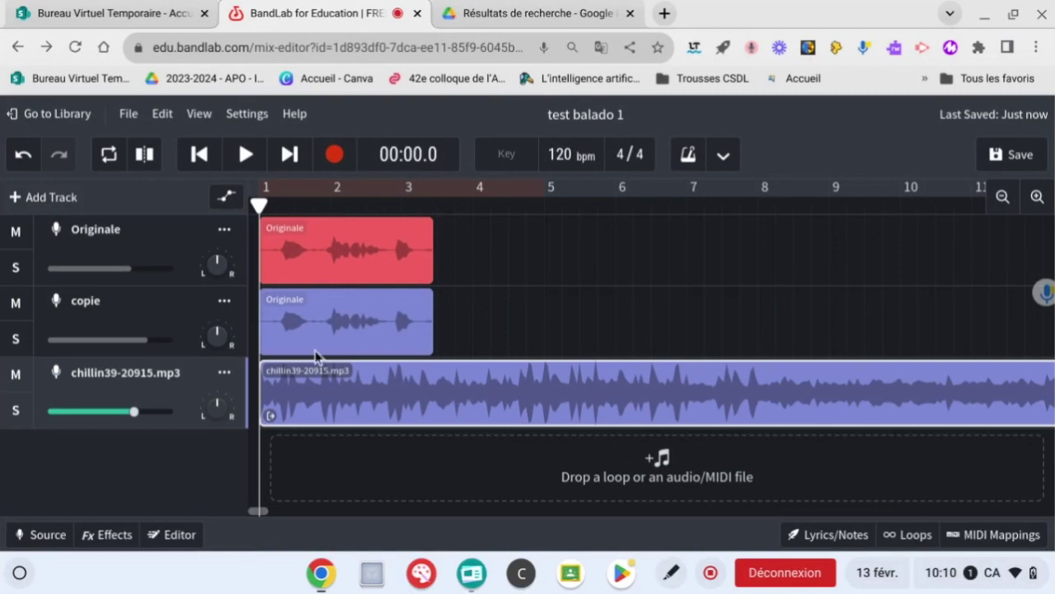
Rename the imported chillin39-20915.mp3 track as musique.
click(228, 374)
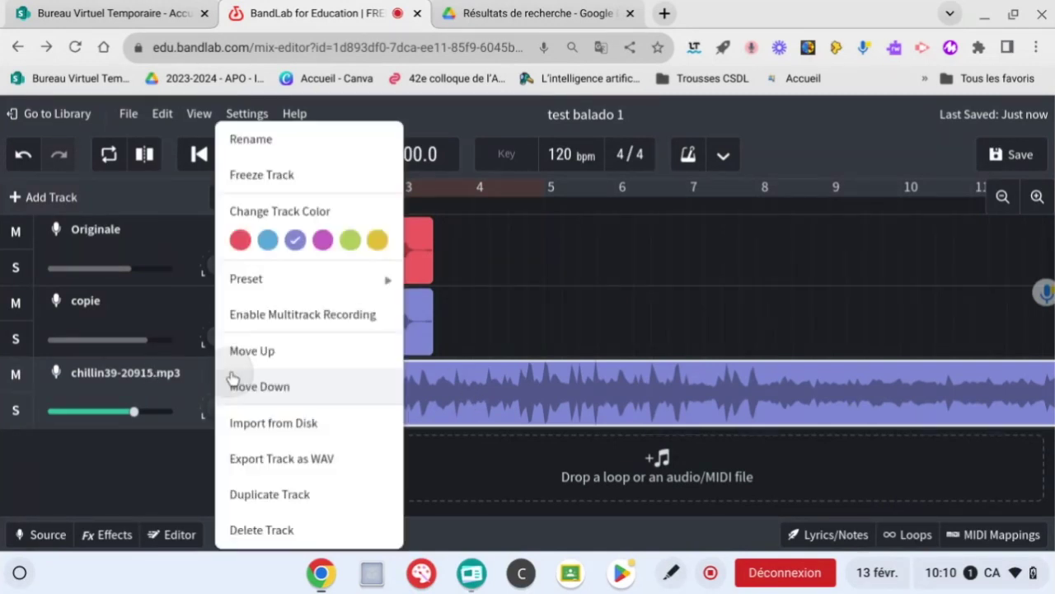
click(264, 146)
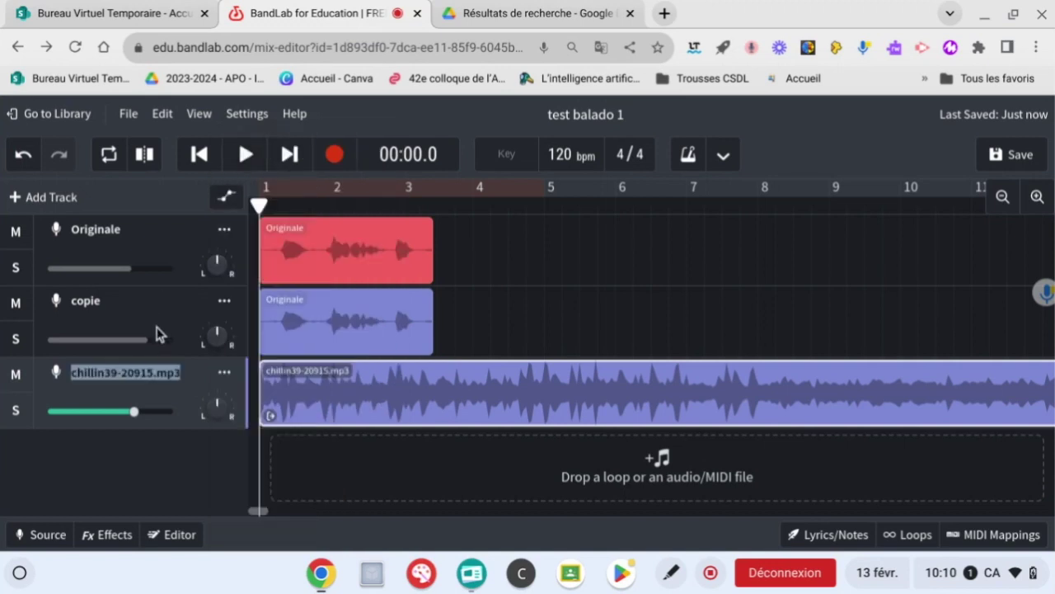
key(BackSpace)
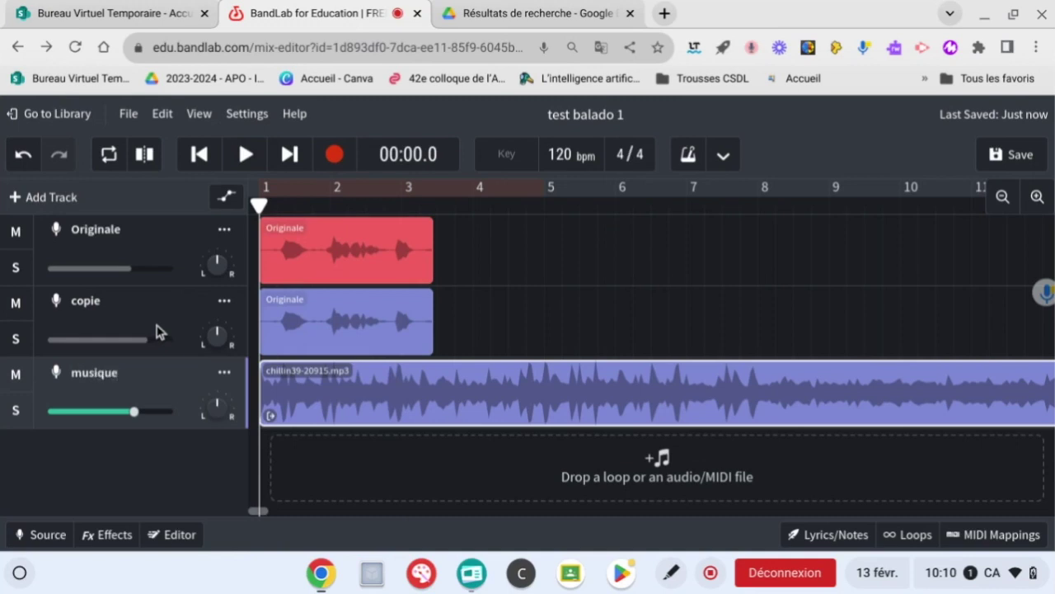
click(535, 323)
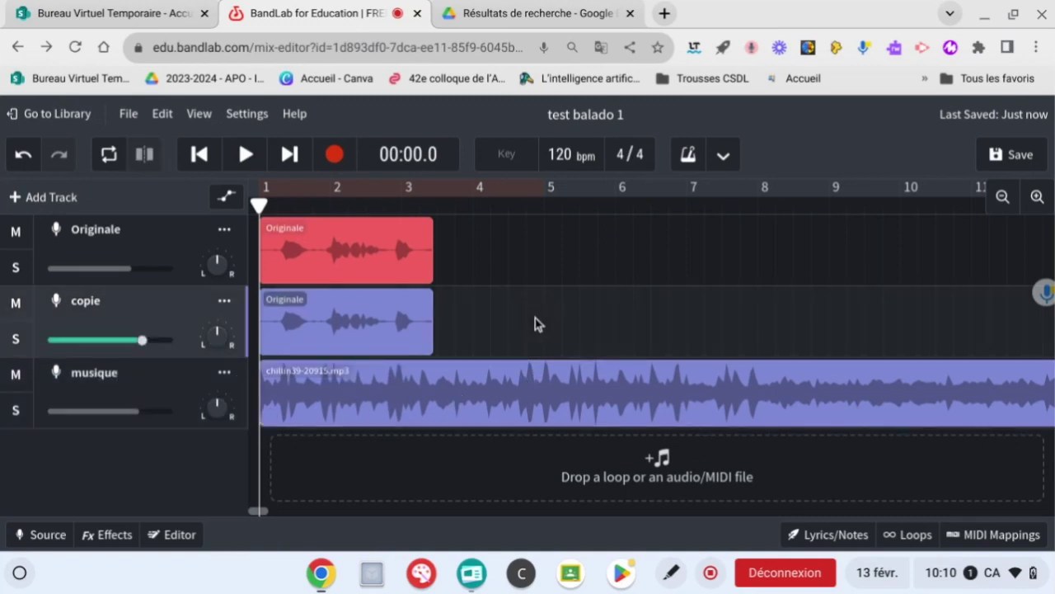
Trim the silent tail of the musique clip so that it ends at about bar 16.
click(530, 394)
scroll(530, 395, right, 10)
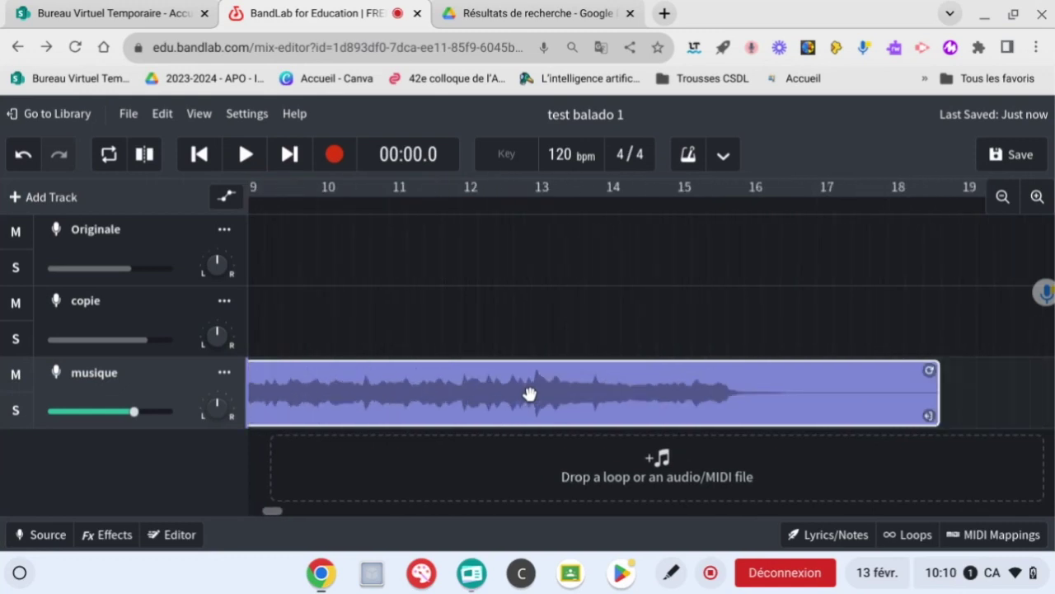
scroll(530, 394, left, 10)
scroll(529, 394, right, 7)
scroll(529, 394, right, 3)
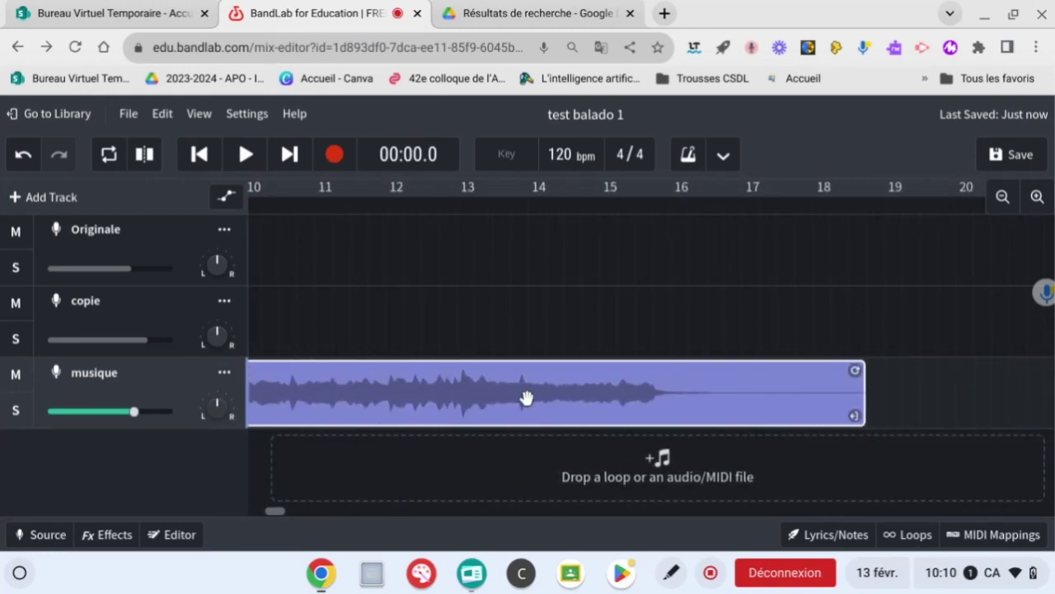
double_click(524, 396)
scroll(688, 466, right, 10)
scroll(683, 462, left, 8)
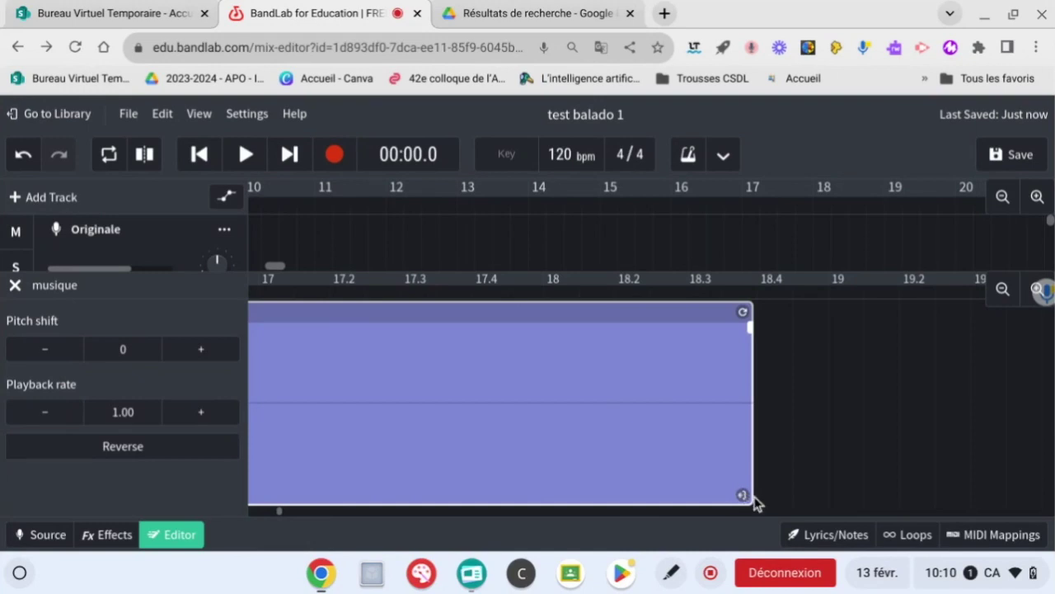
drag(744, 493, 363, 467)
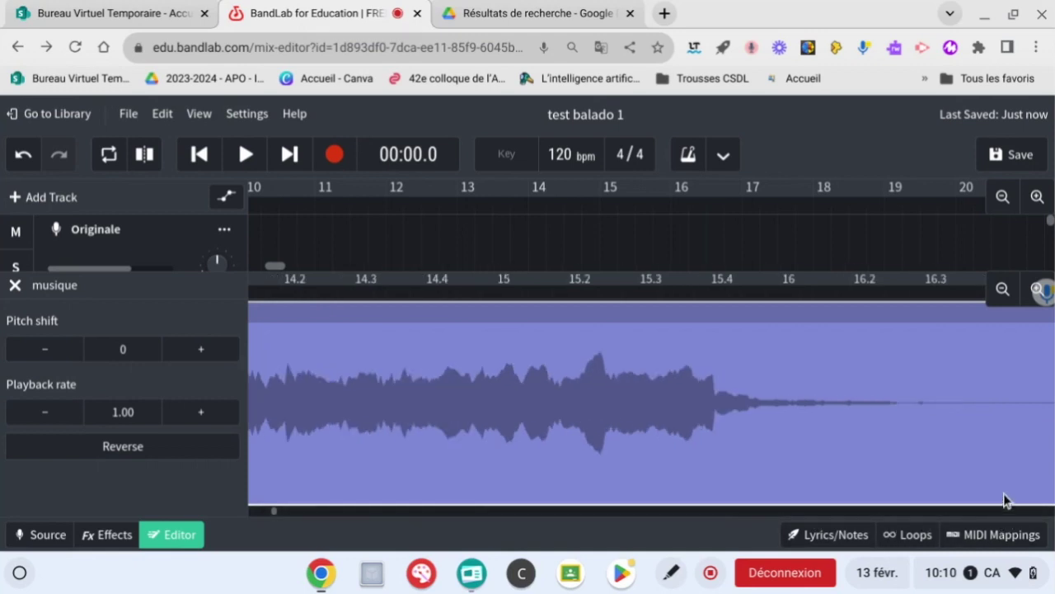
drag(790, 496, 470, 462)
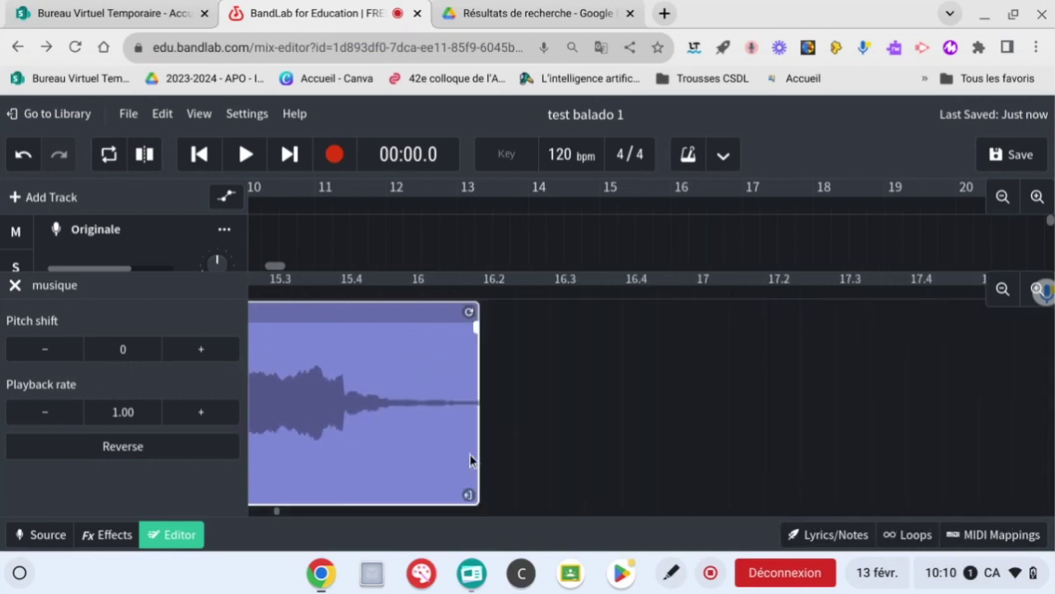
click(180, 538)
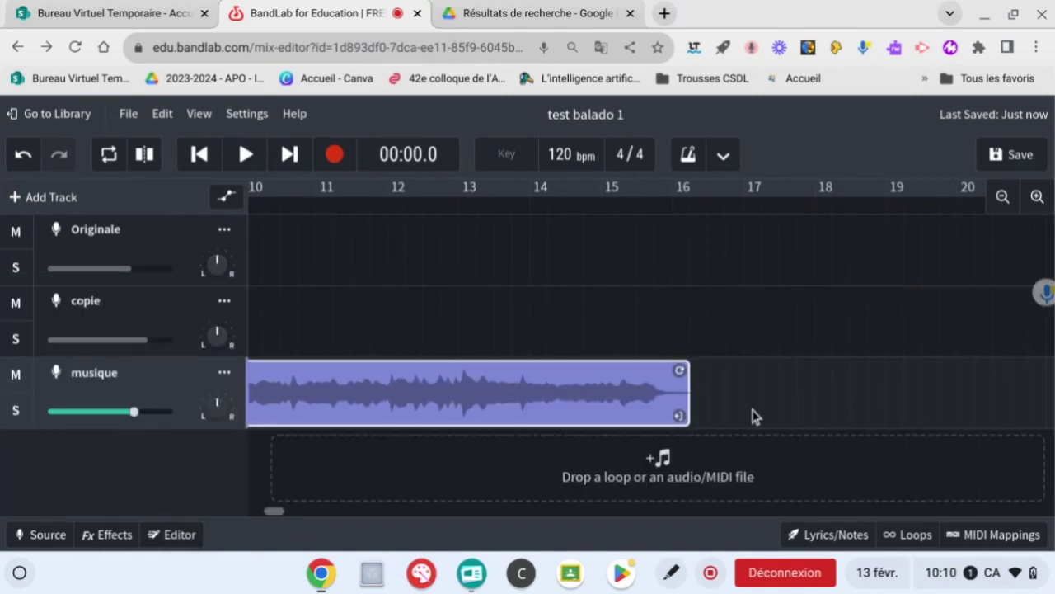
Shorten the musique clip so that it ends just before bar 4, slightly past the voice clips.
drag(698, 417, 461, 400)
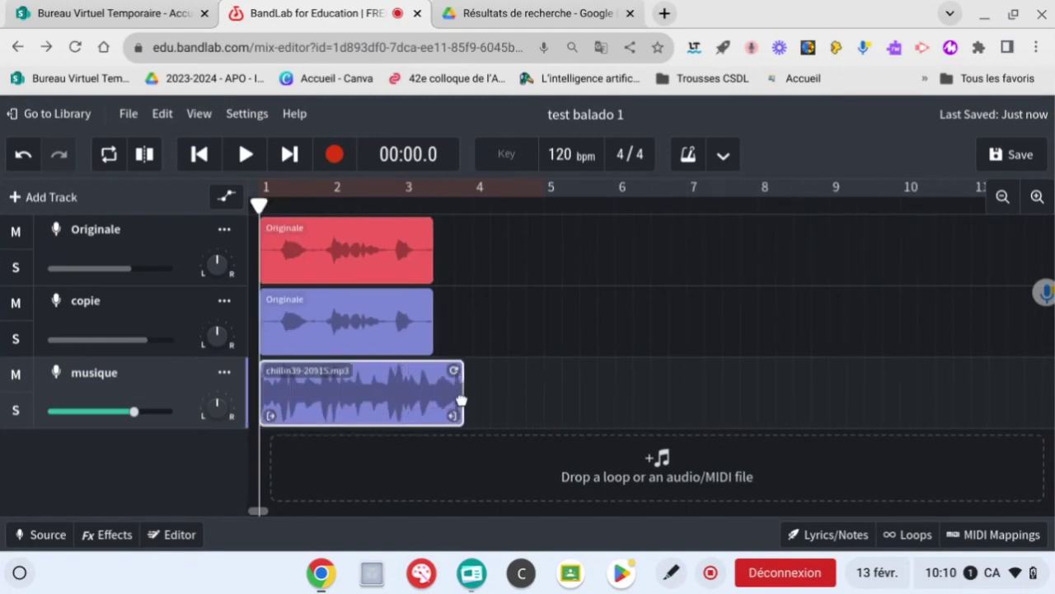
click(580, 412)
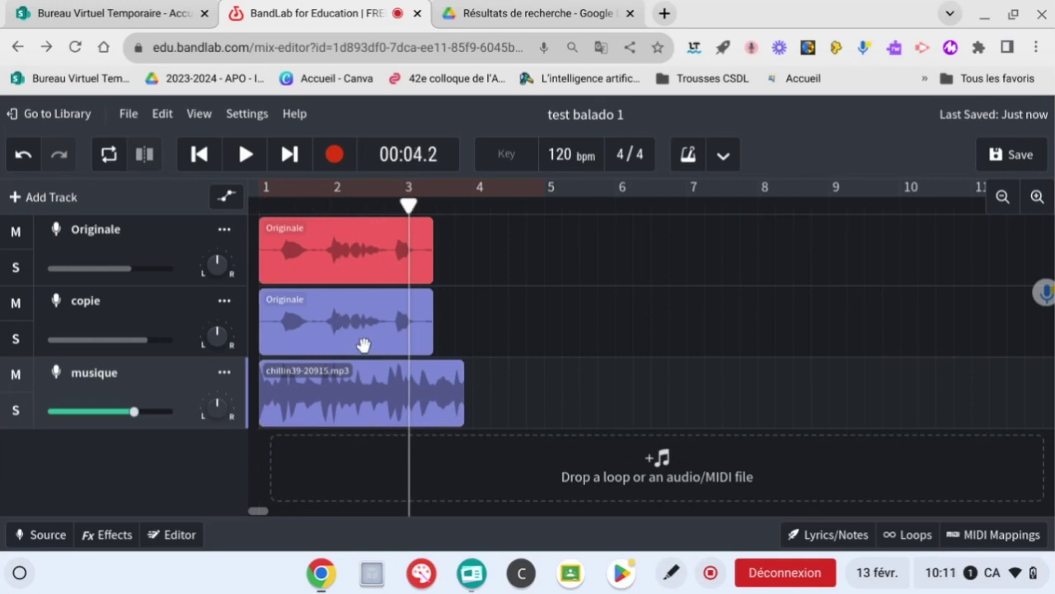
Try shifting the copie clip to bar 2, play the mix from the start, and return the clip to bar 1.
drag(356, 330, 422, 327)
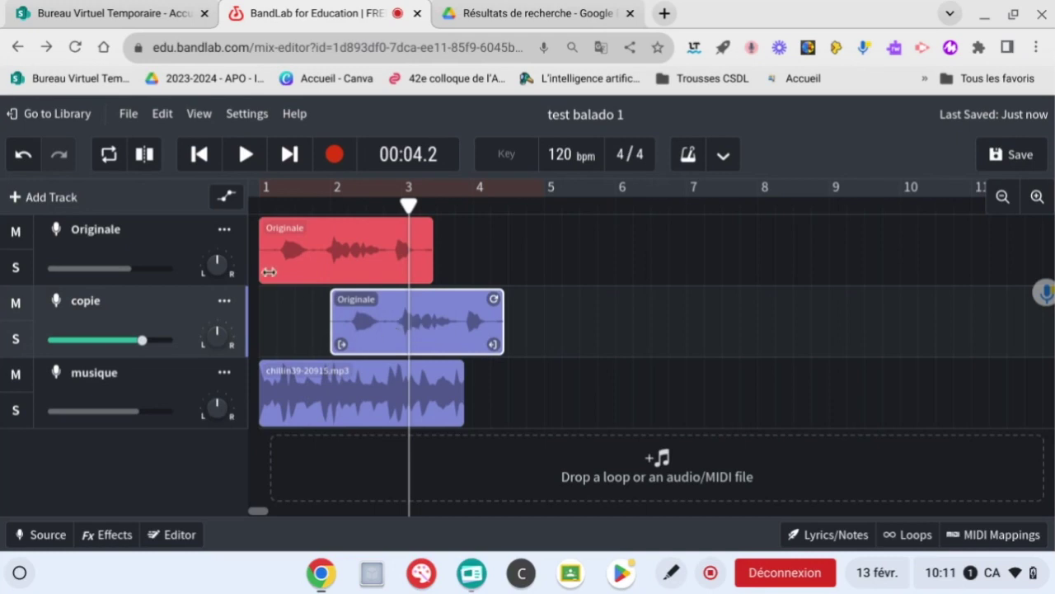
drag(409, 204, 330, 205)
click(254, 206)
click(245, 154)
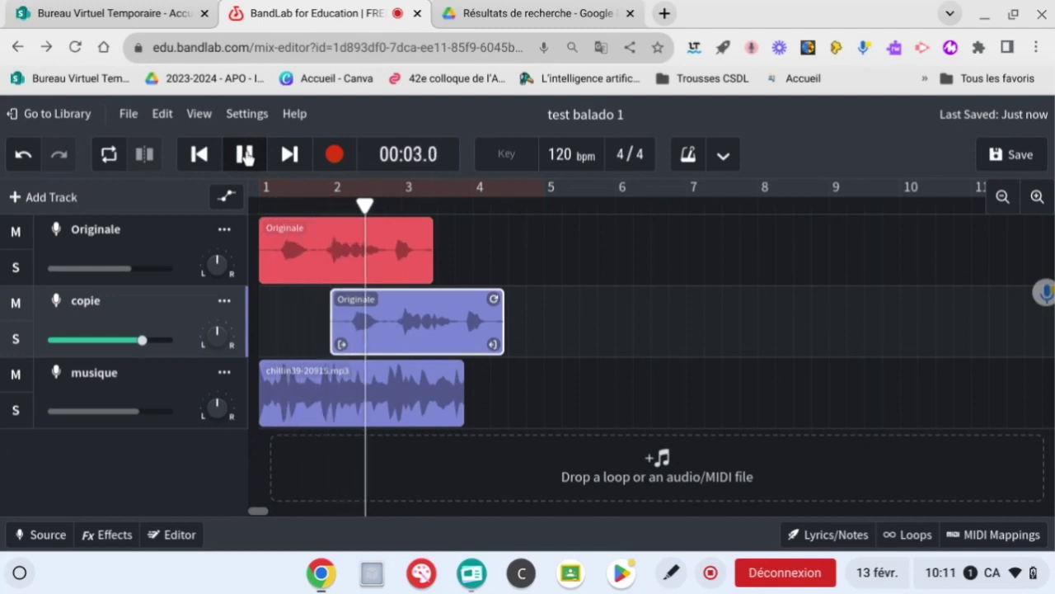
click(246, 155)
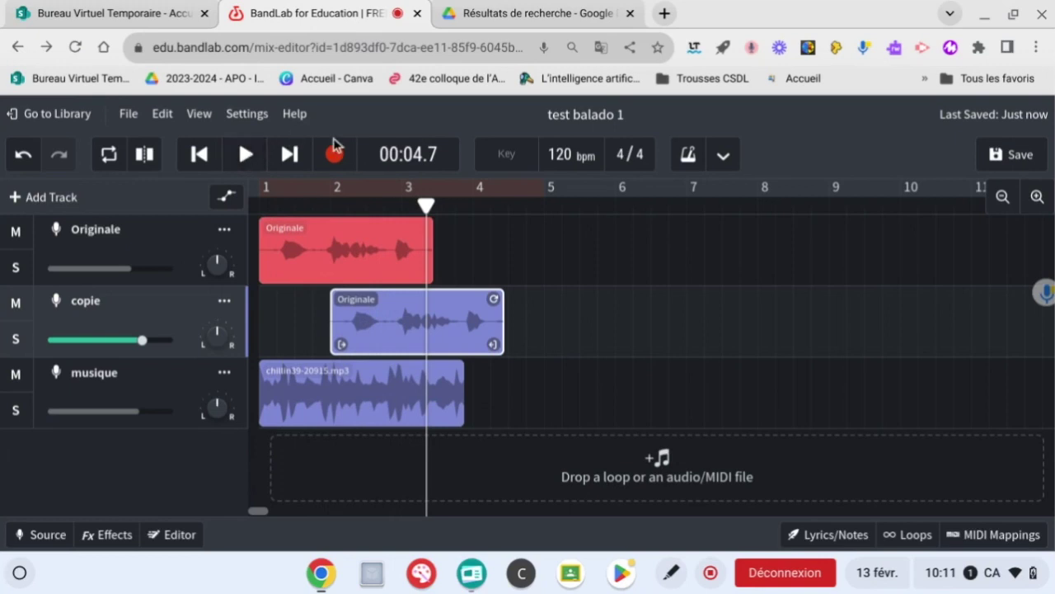
drag(384, 321, 304, 322)
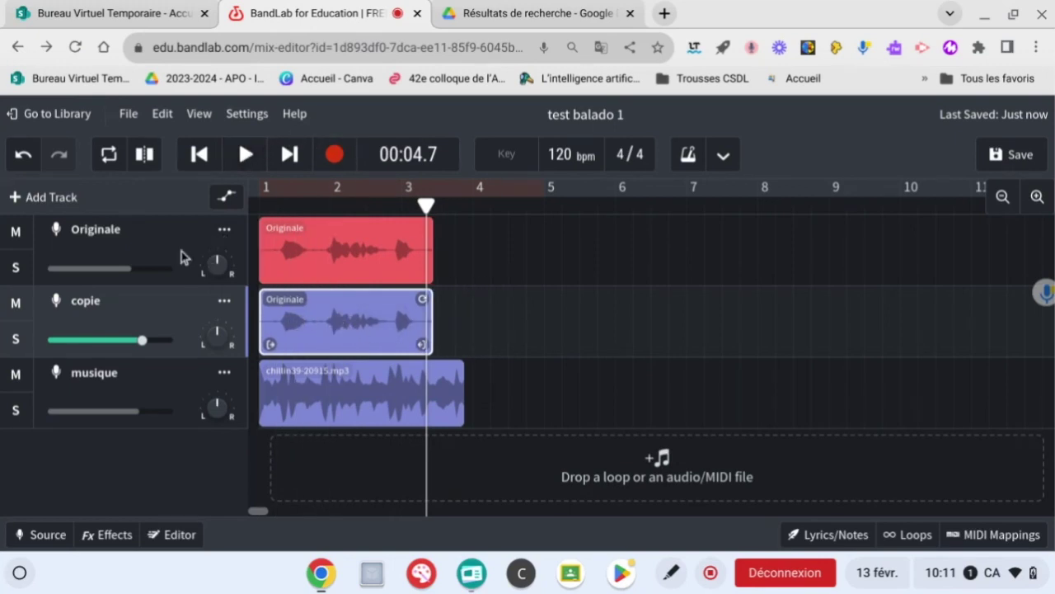
Mute the Originale track.
mouse_move(200, 257)
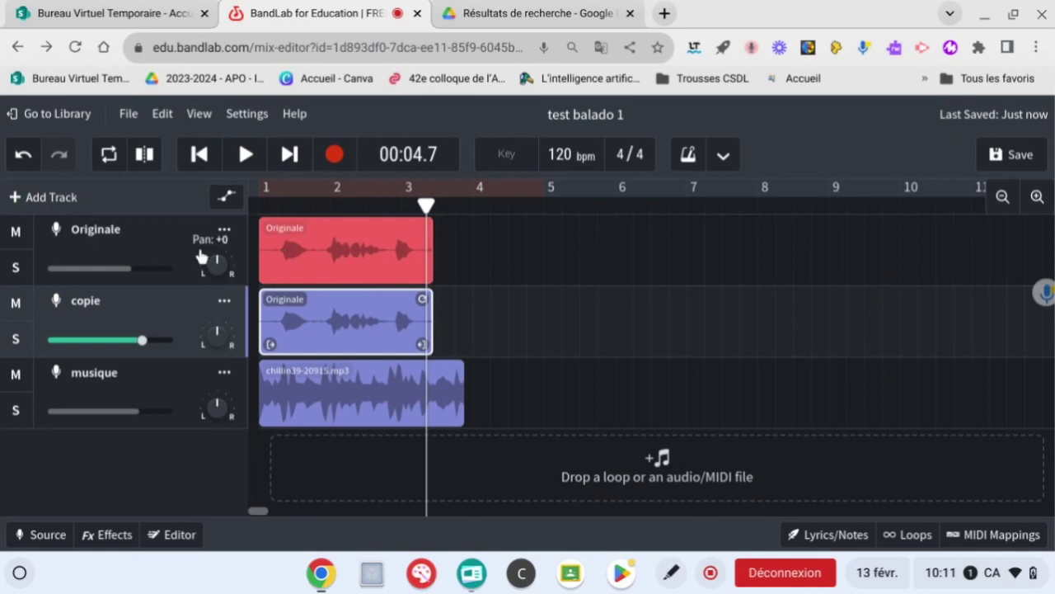
click(15, 233)
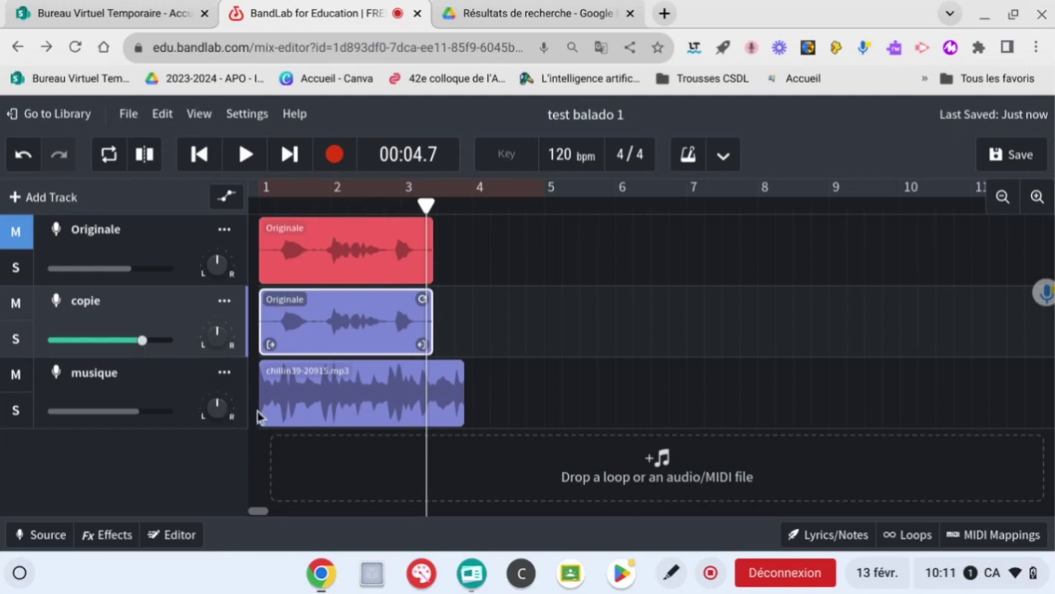
Lower the musique track's volume to about half and raise the copie track's volume slightly.
click(131, 413)
drag(127, 413, 107, 412)
drag(134, 339, 156, 350)
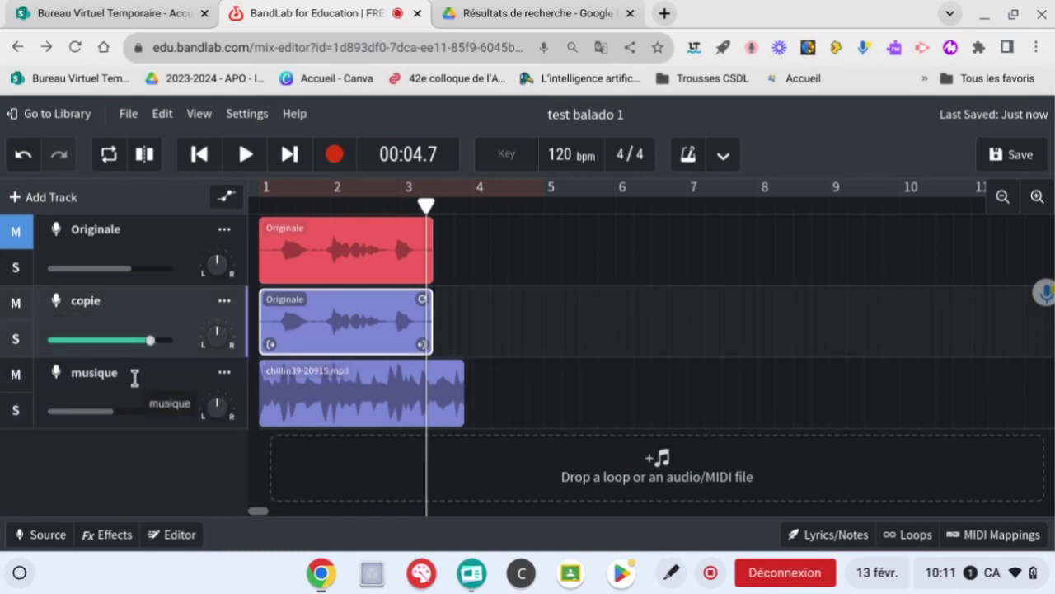
Play the mix from the beginning to check the balance between voice and music.
drag(426, 205, 389, 205)
click(282, 192)
click(247, 155)
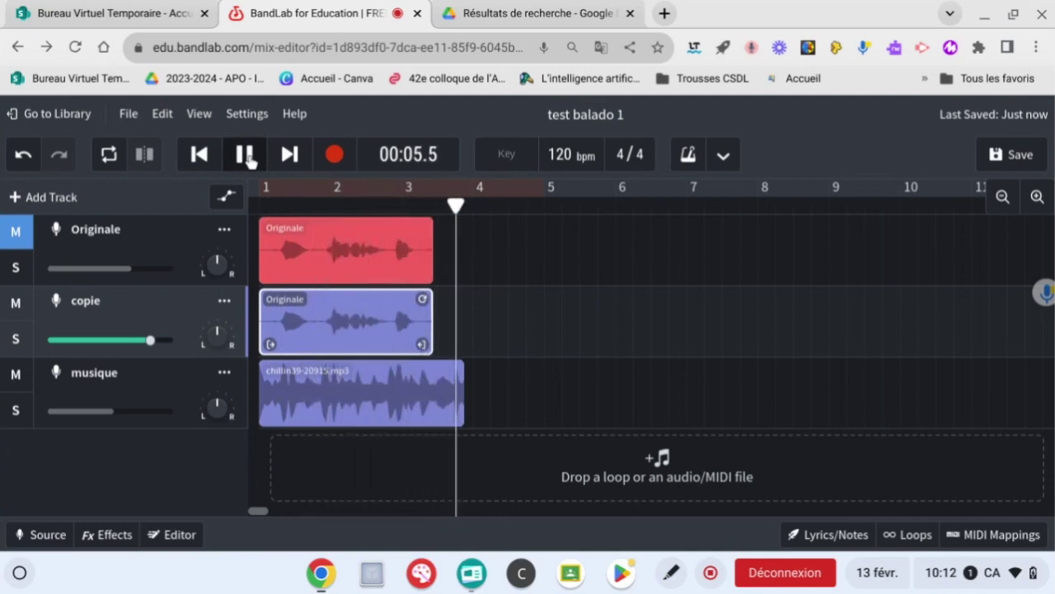
click(246, 155)
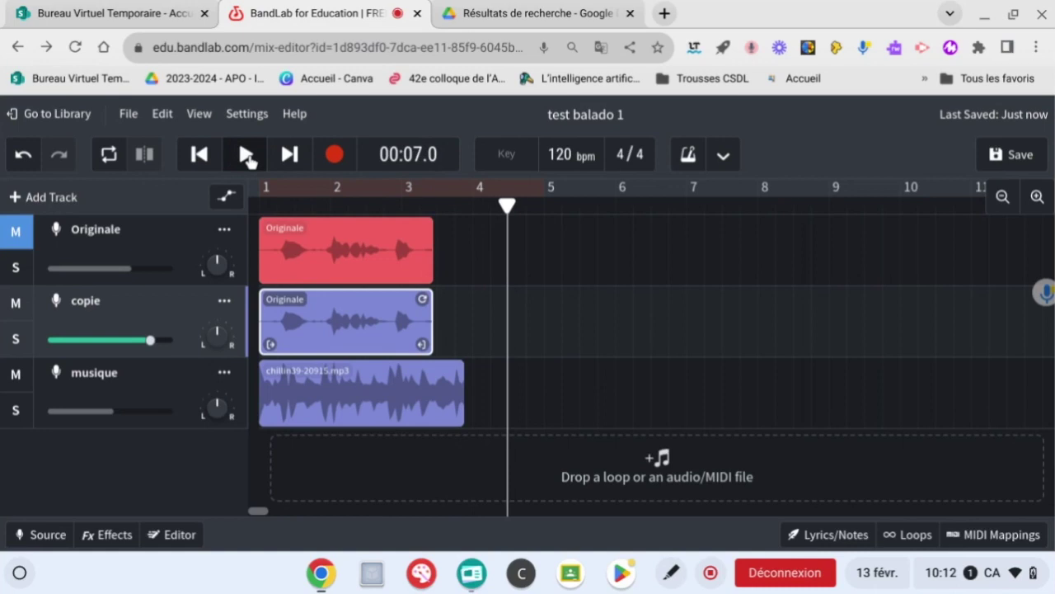
Add a fade-out to the musique clip, starting just after bar 3 and running to the clip's end.
click(396, 395)
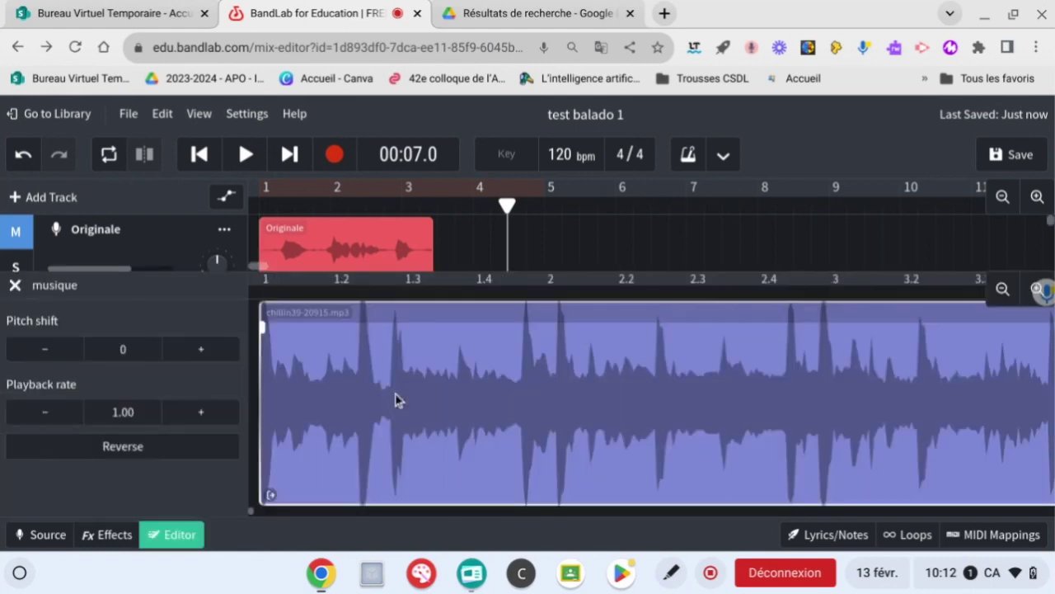
double_click(396, 395)
scroll(549, 424, right, 10)
scroll(549, 424, left, 4)
scroll(549, 429, left, 3)
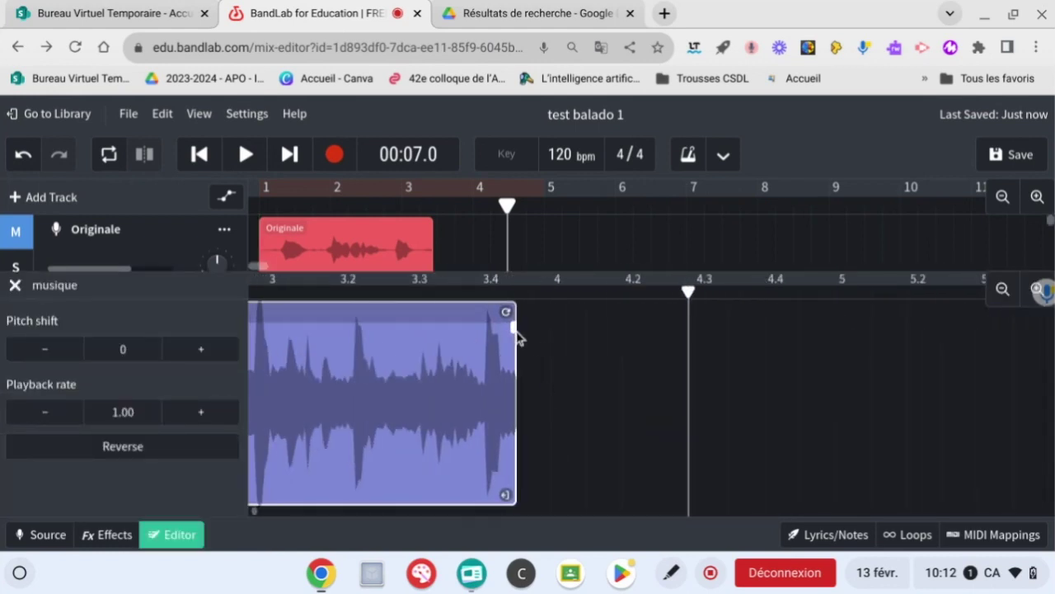
scroll(513, 334, left, 5)
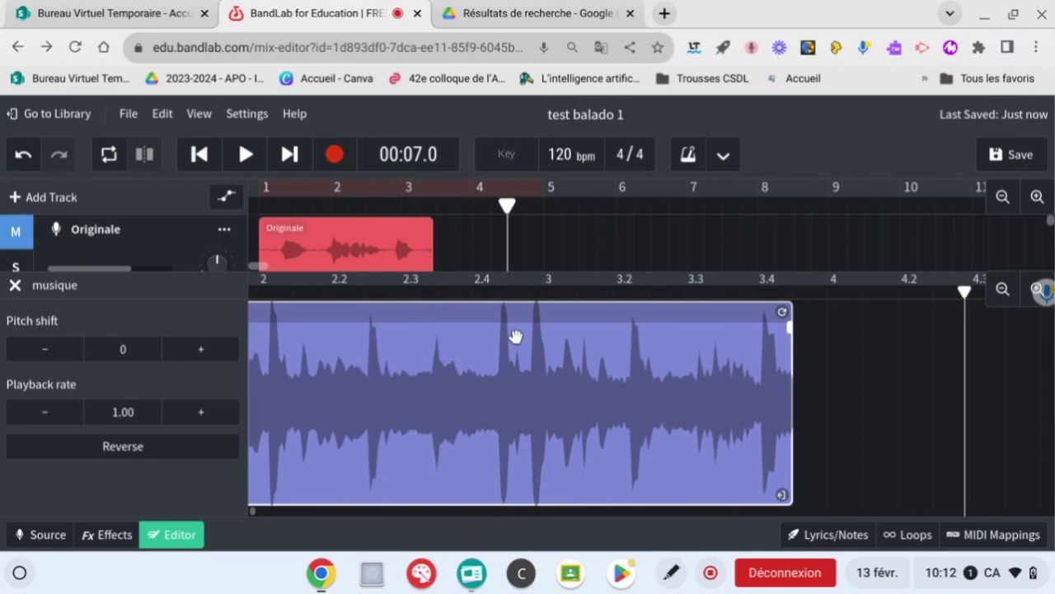
drag(792, 327, 575, 342)
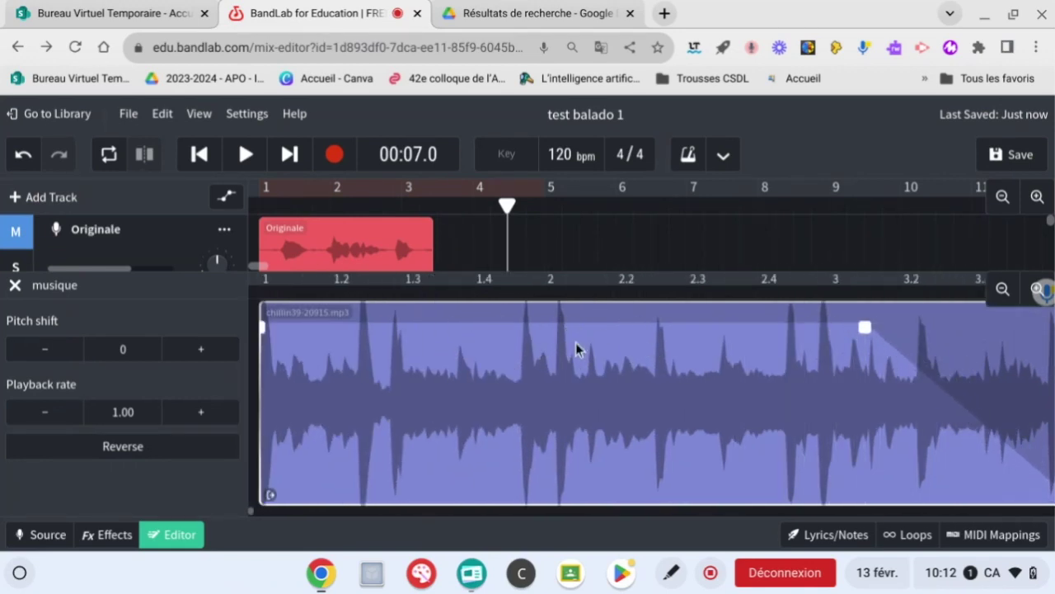
click(175, 536)
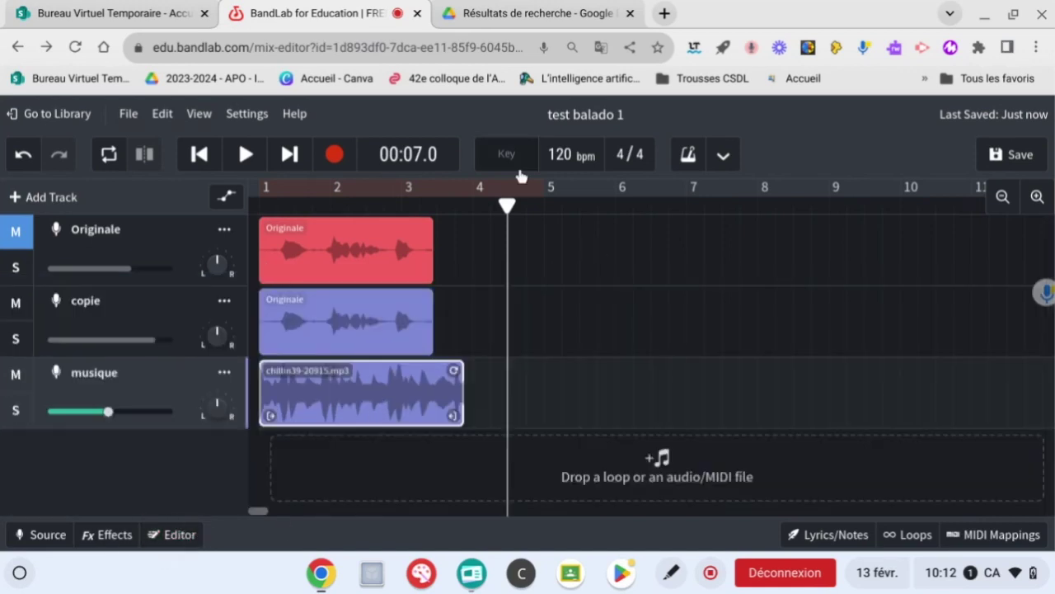
Play the mix from the beginning to check the fade-out, and save the project.
click(260, 188)
click(247, 156)
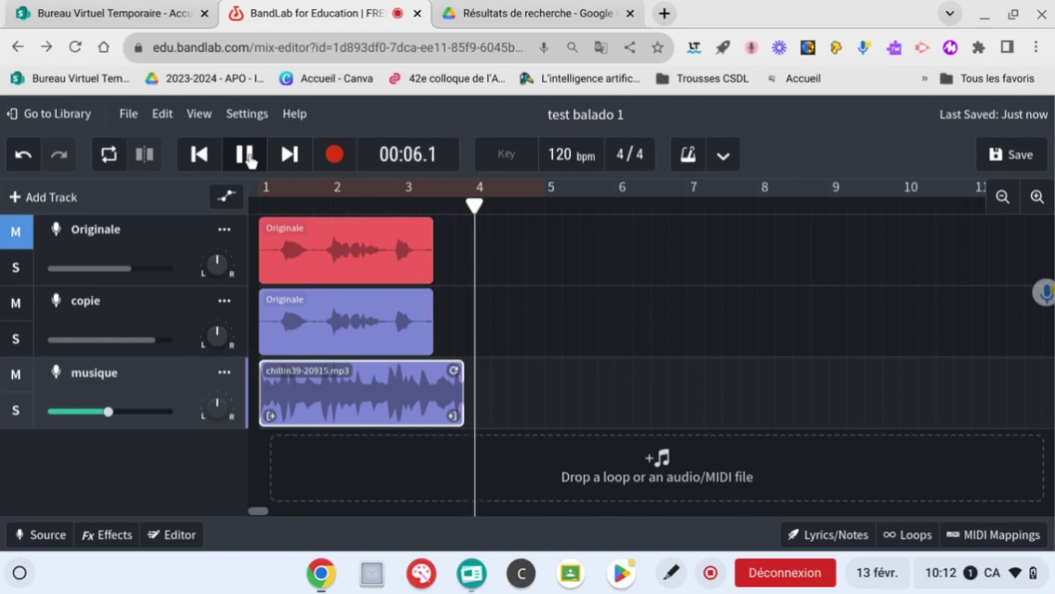
click(243, 156)
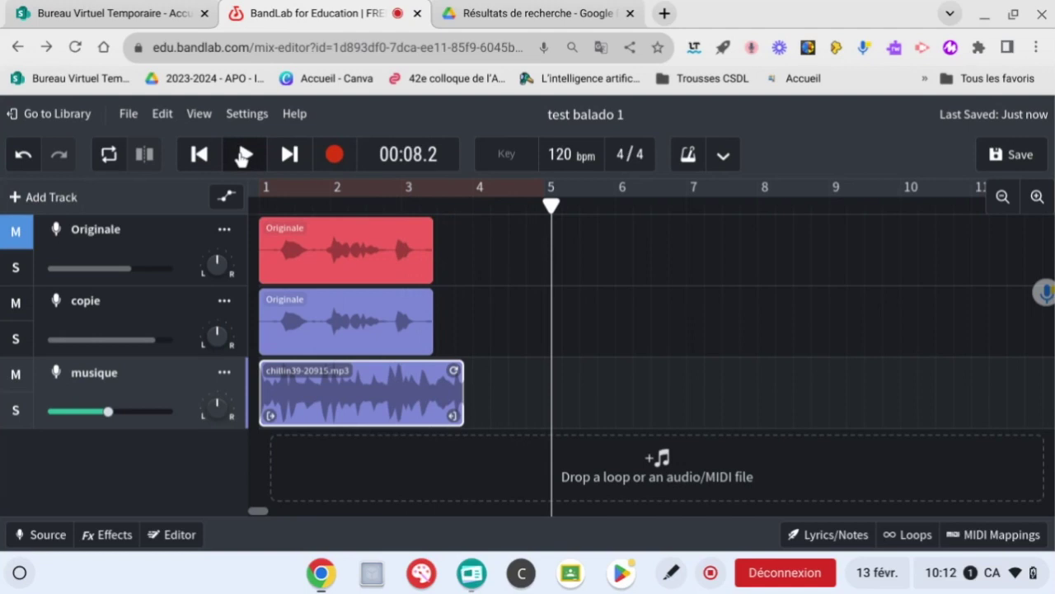
click(1021, 157)
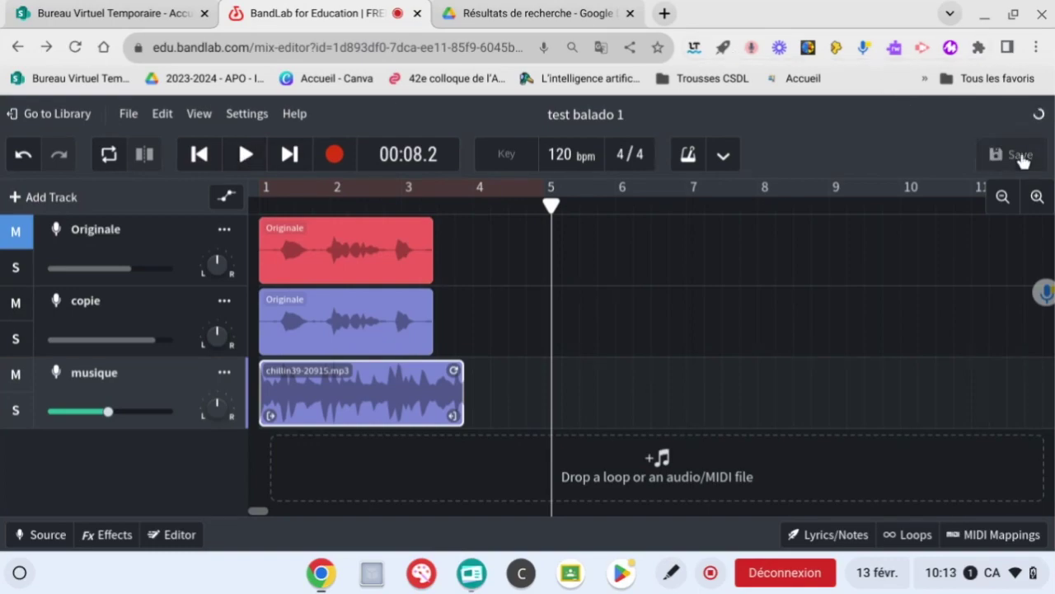